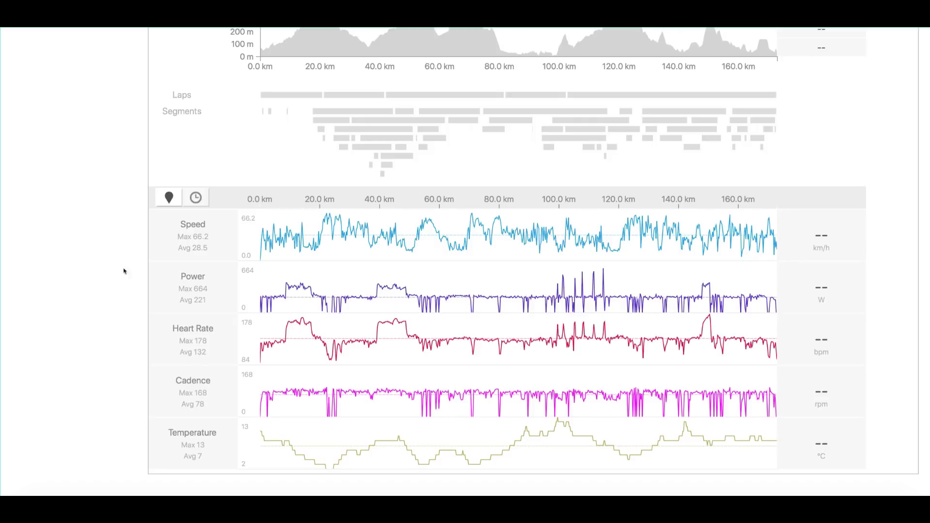
Return to the top and show the ride's Overview with 172.91 km and 3,376 m climbing.
scroll(68, 255, "up", 8)
left_click(64, 105)
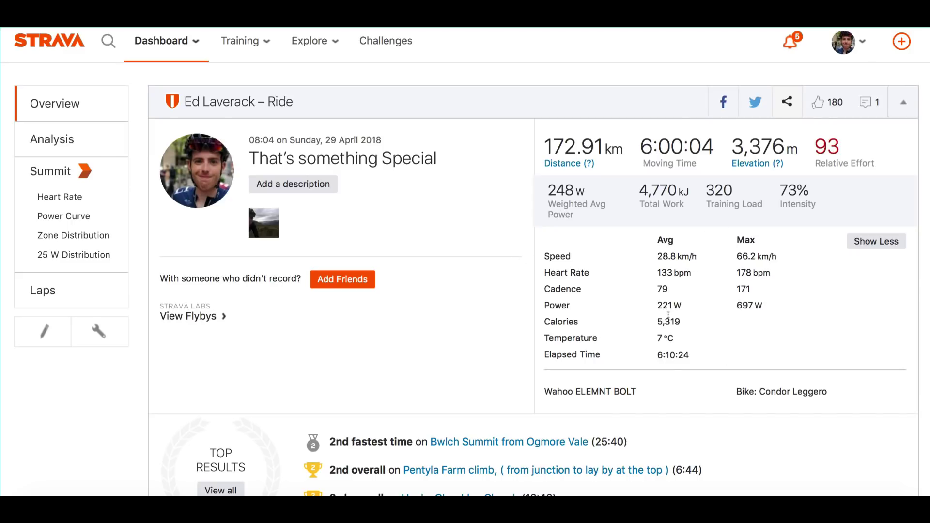
Switch to the ride's Analysis page with stacked speed, power, heart-rate and cadence charts.
scroll(127, 389, "down", 7)
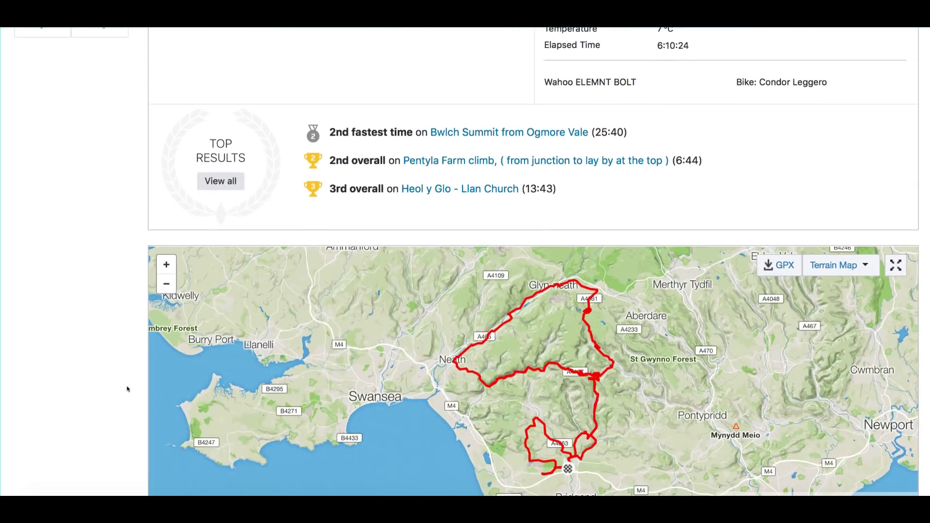
scroll(139, 345, "down", 3)
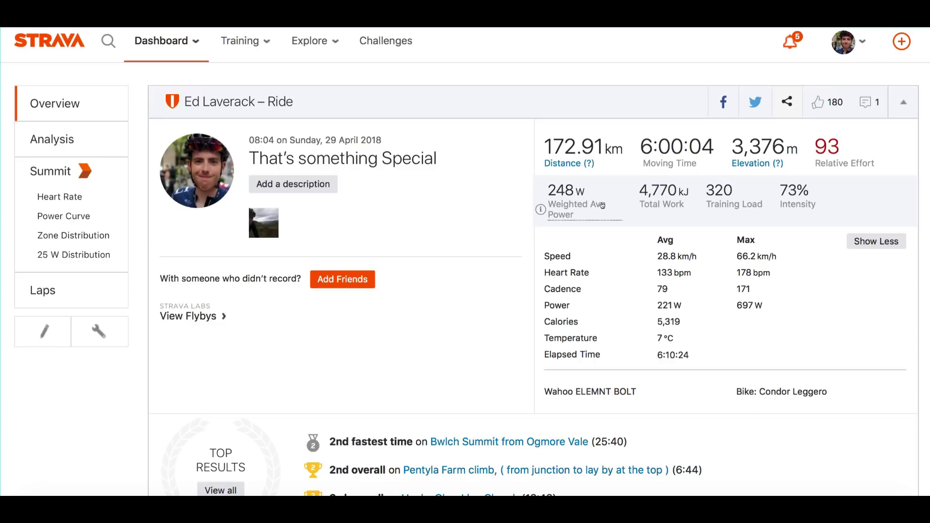
left_click(71, 140)
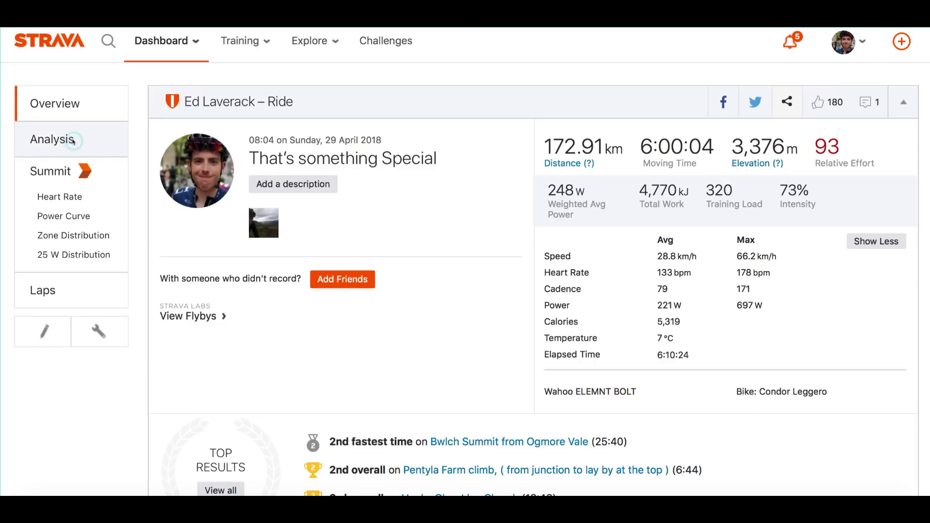
Scroll down until the Temperature chart appears below the speed, power, heart rate and cadence charts.
scroll(156, 332, "down", 7)
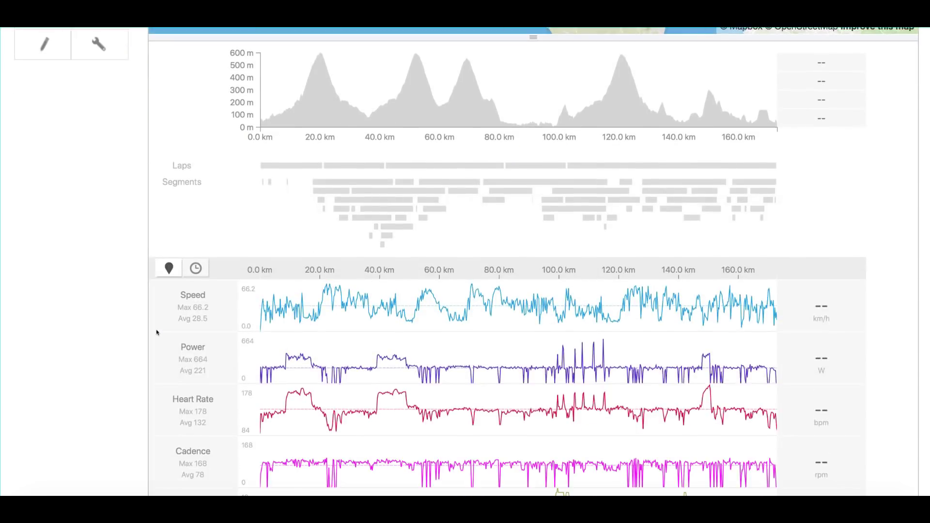
scroll(398, 390, "down", 1)
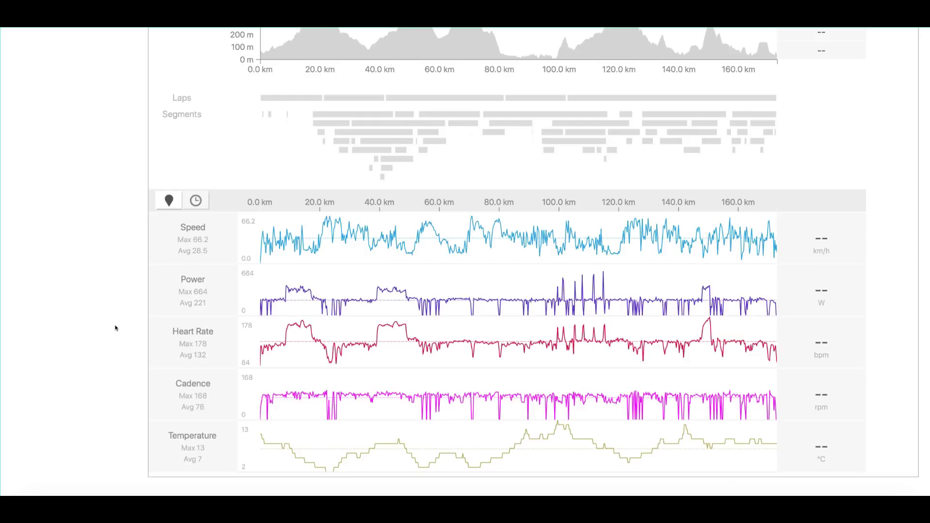
mouse_move(295, 96)
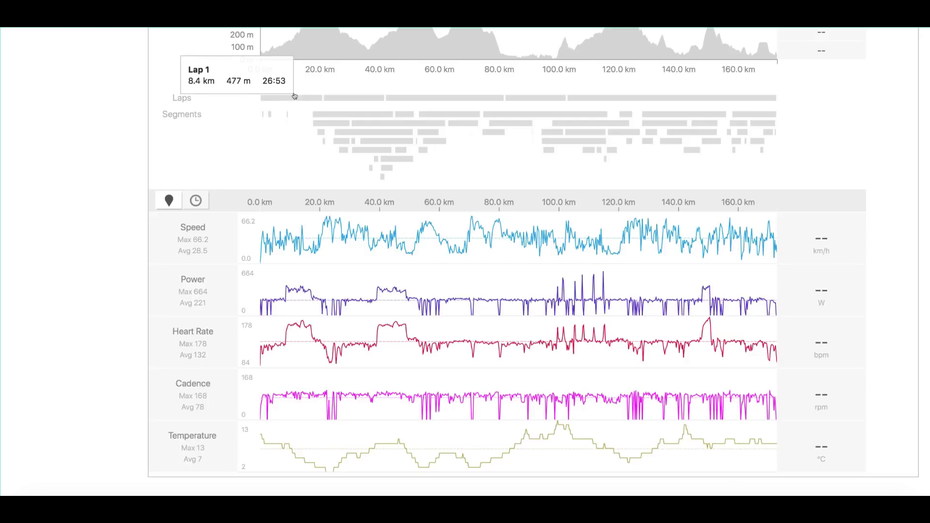
mouse_move(485, 98)
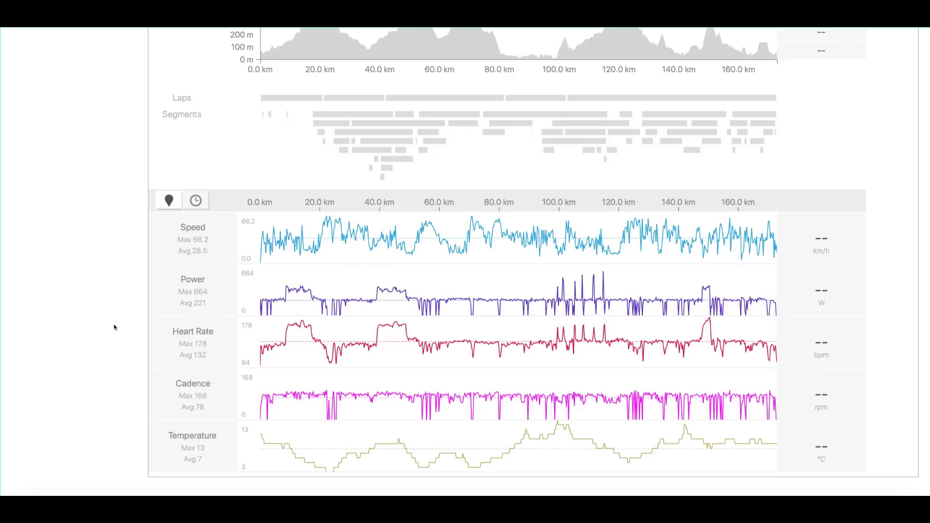
scroll(114, 327, "up", 1)
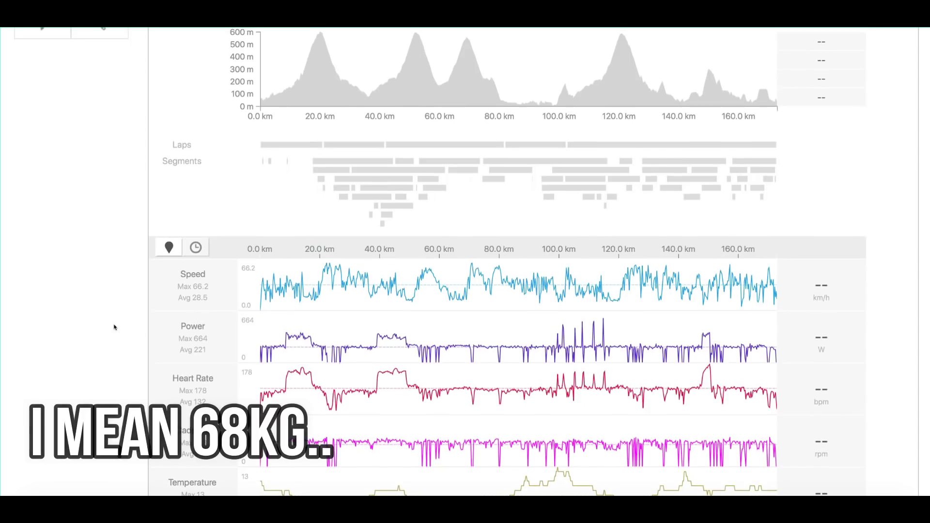
scroll(115, 328, "down", 1)
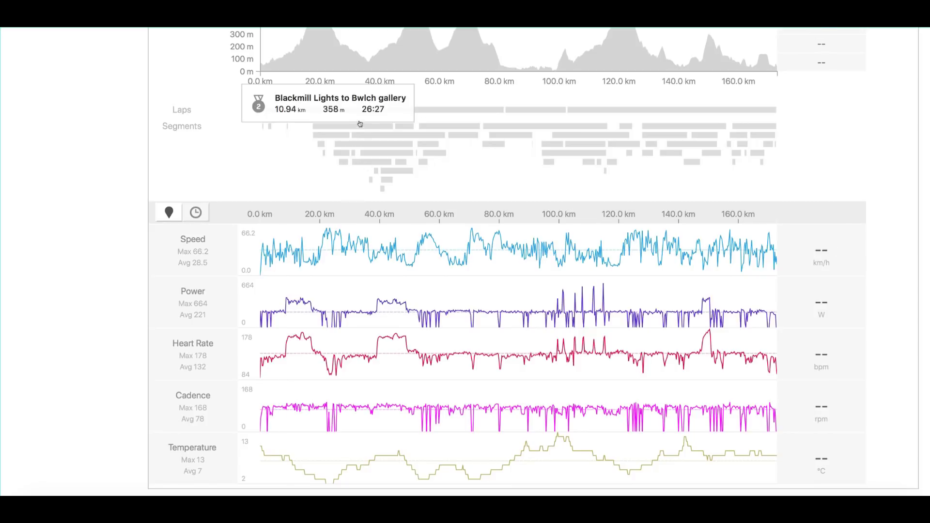
mouse_move(400, 113)
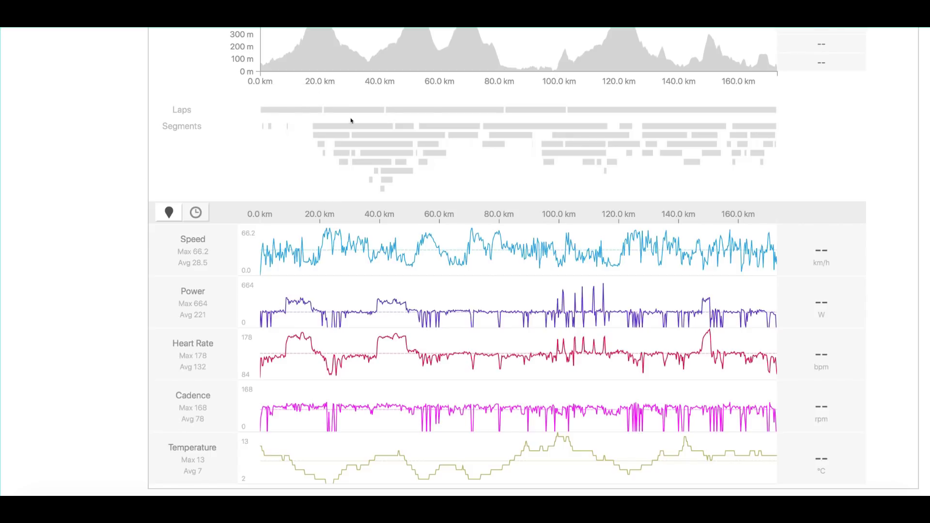
mouse_move(342, 327)
mouse_move(538, 106)
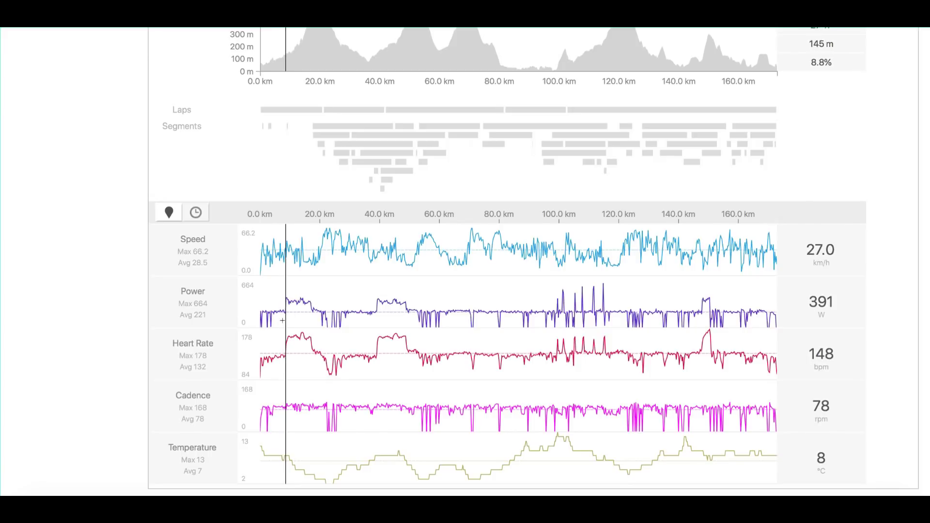
Zoom into the 8.4 km effort from about 9 km, then 8.7–9.7 km, and reset.
left_click_drag(283, 321, 308, 321)
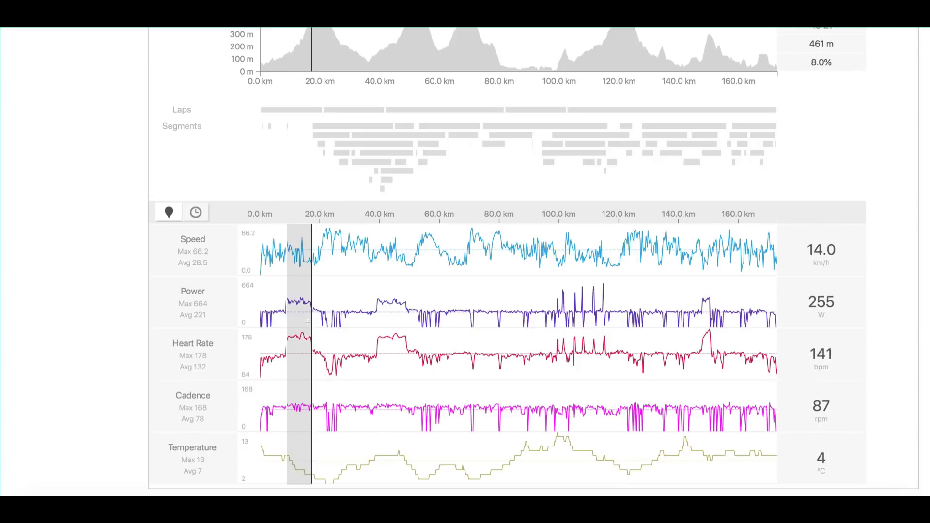
left_click_drag(307, 322, 308, 322)
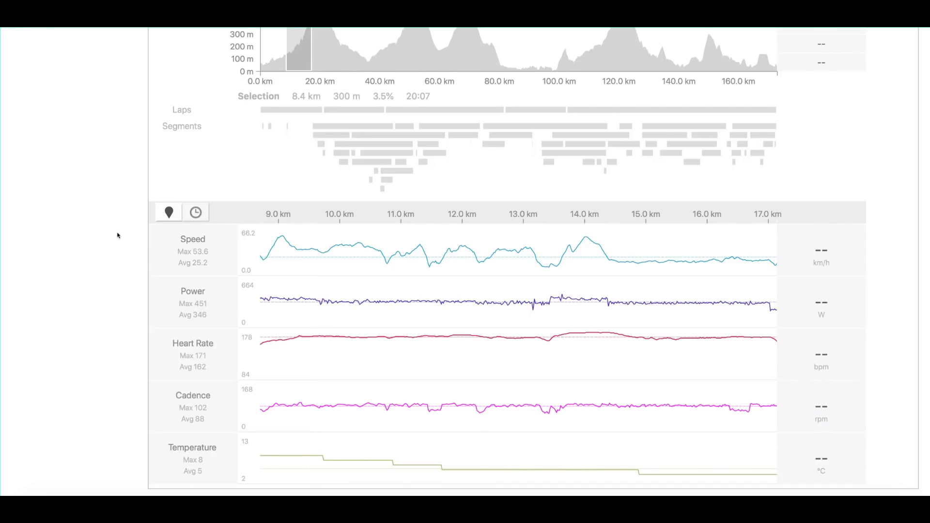
scroll(117, 236, "up", 5)
scroll(117, 235, "down", 6)
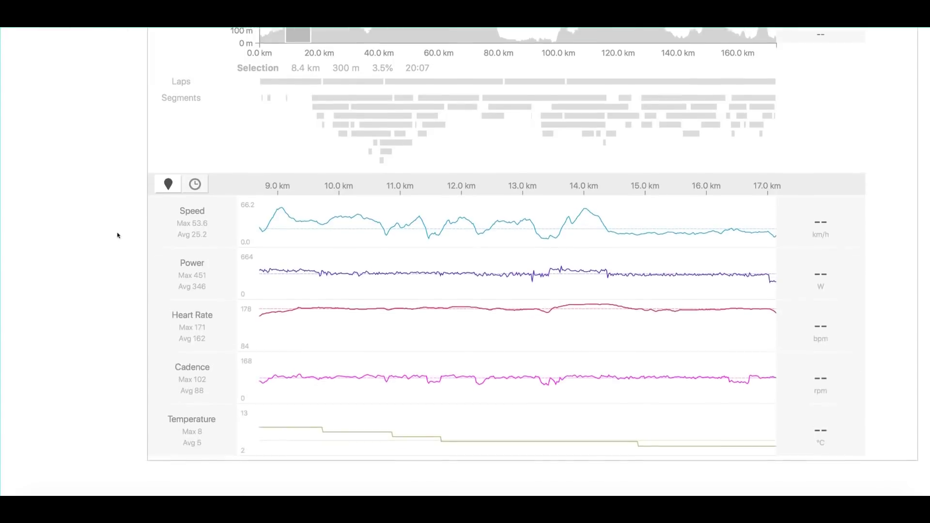
scroll(117, 235, "down", 1)
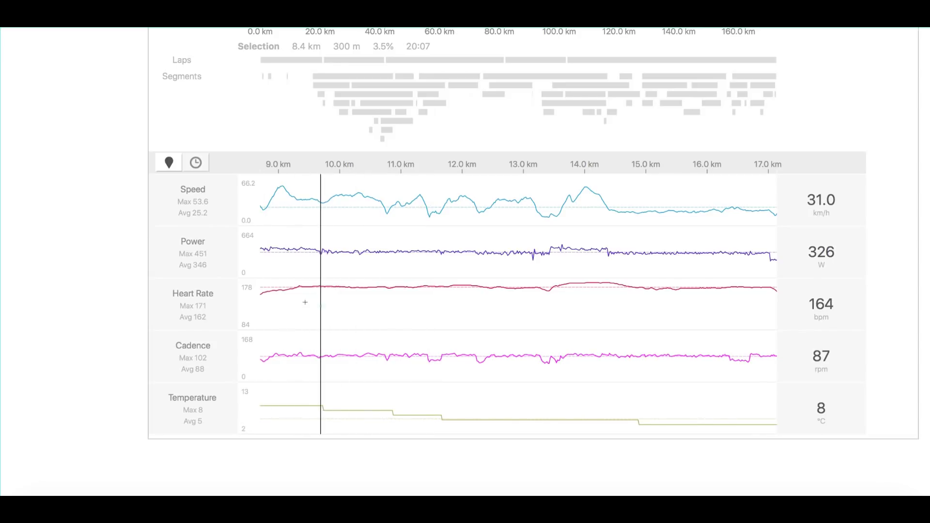
left_click_drag(305, 302, 151, 278)
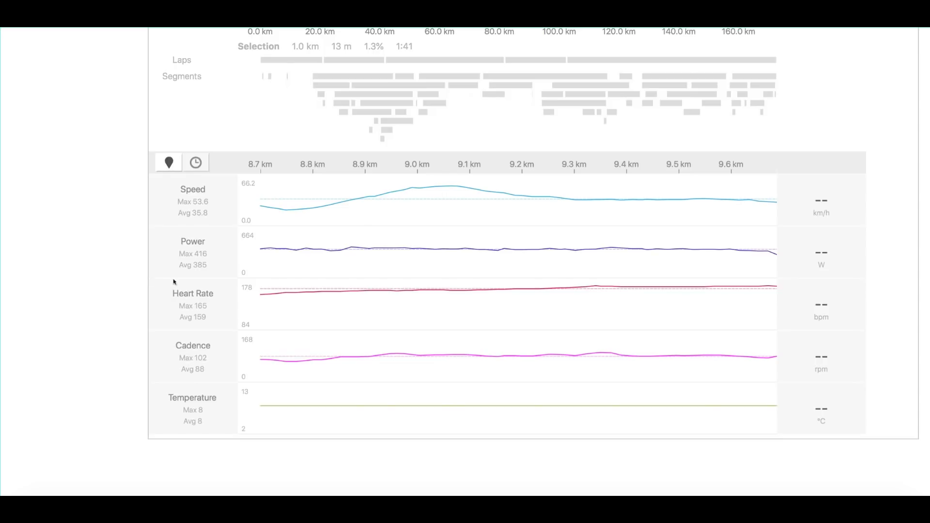
left_click(472, 316)
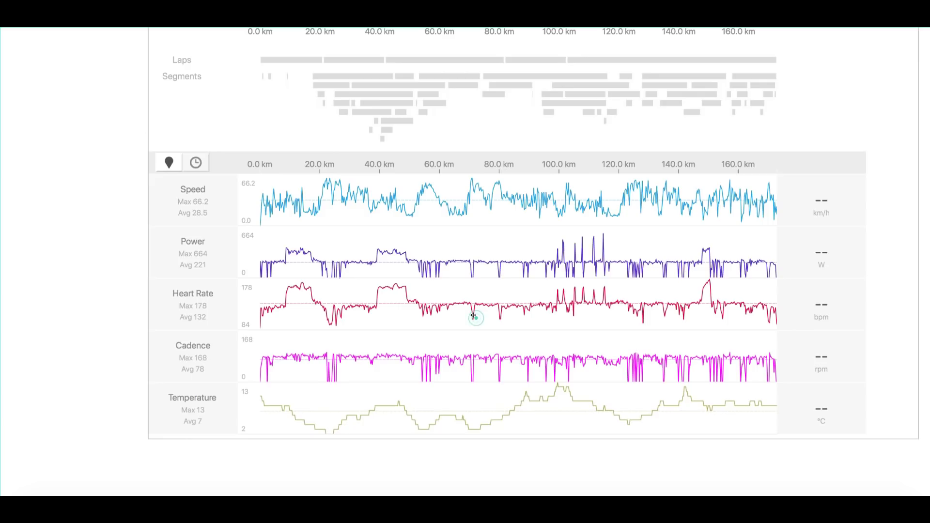
Zoom into 8–18.4 km and a 3.7 km stretch, then 13.5–14.3 km, resetting each time.
left_click_drag(315, 254, 283, 254)
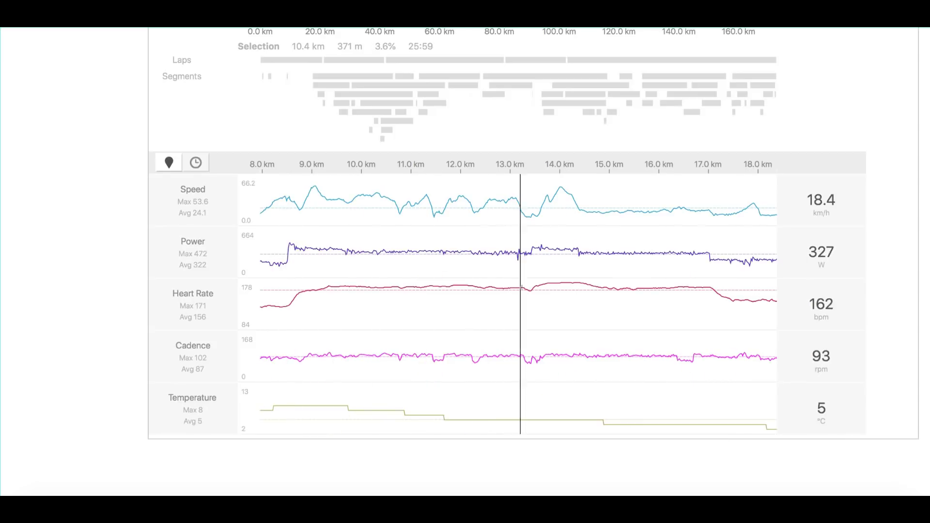
left_click_drag(525, 290, 530, 291)
left_click_drag(424, 278, 343, 262)
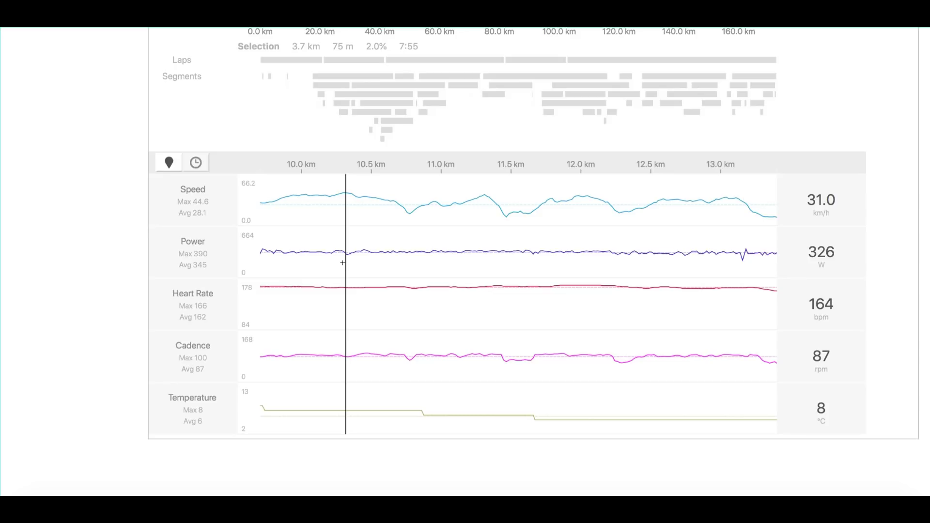
left_click(402, 280)
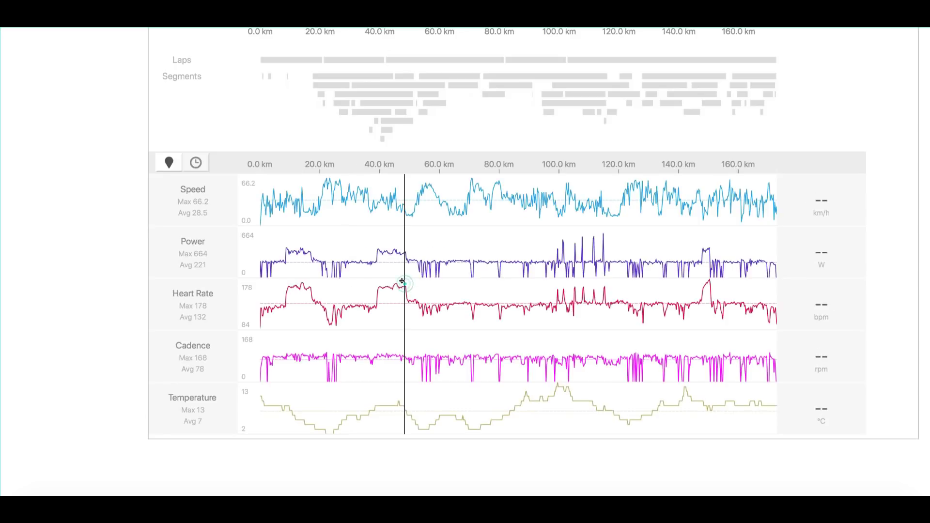
left_click_drag(312, 279, 285, 274)
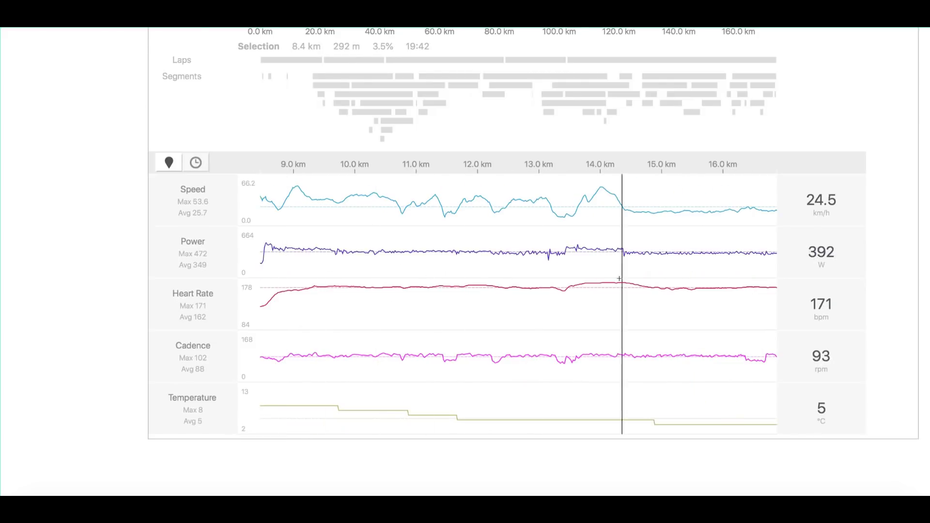
left_click_drag(616, 279, 563, 281)
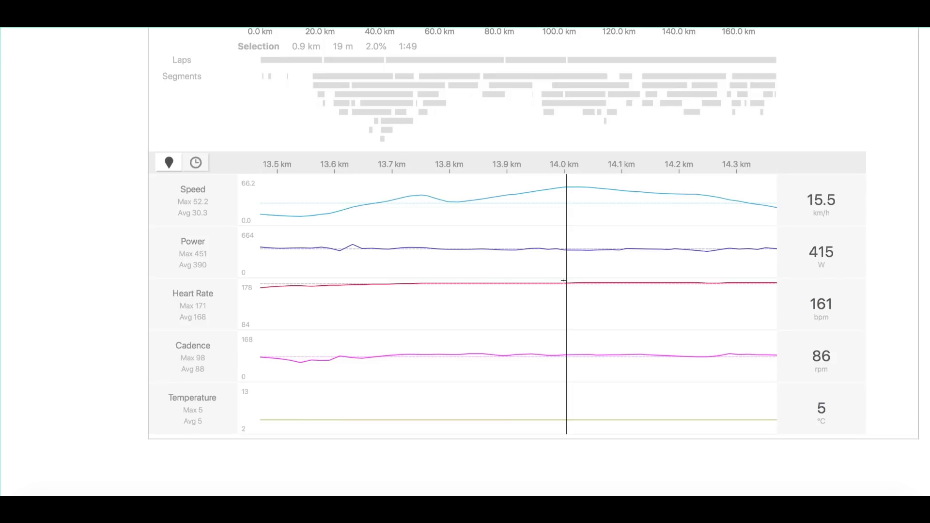
left_click(528, 296)
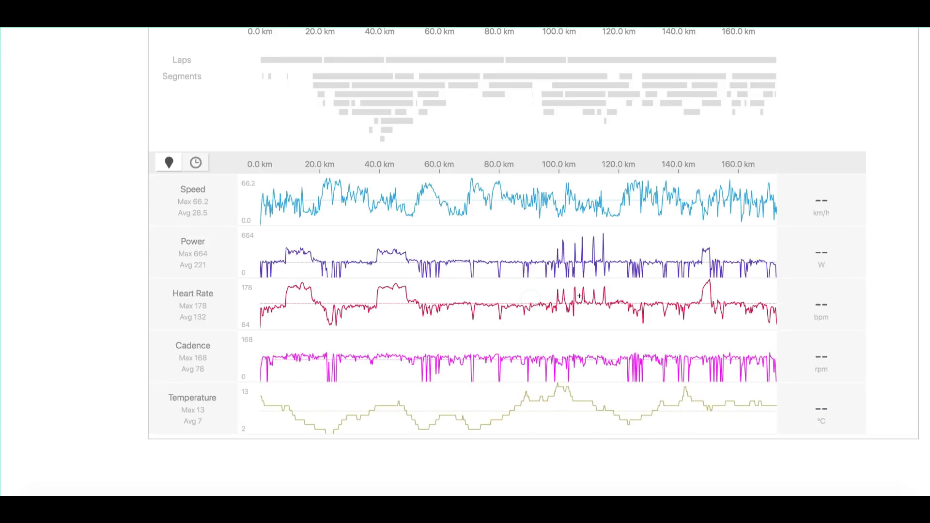
Zoom into 14–18.5 km, narrow to 17.1–18.6 km, reset, then select about 8–18 km.
left_click_drag(312, 273, 301, 277)
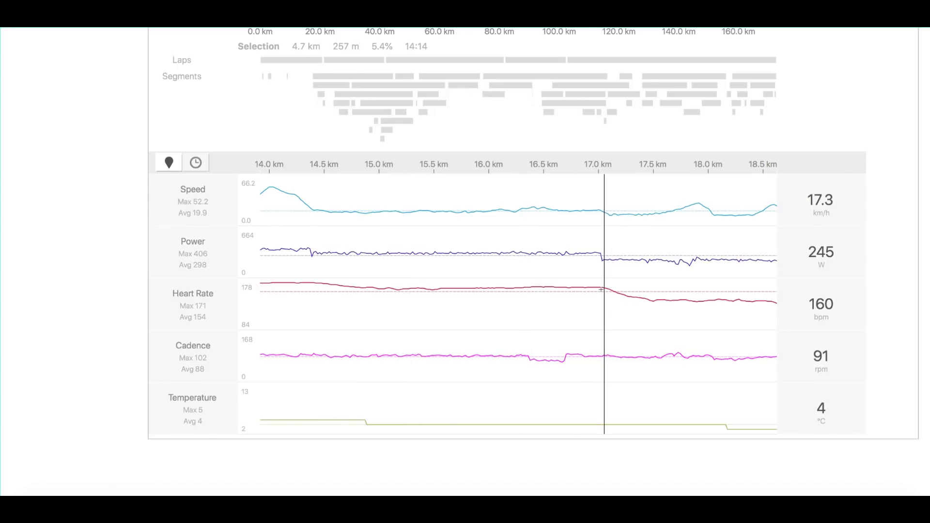
left_click_drag(605, 291, 780, 290)
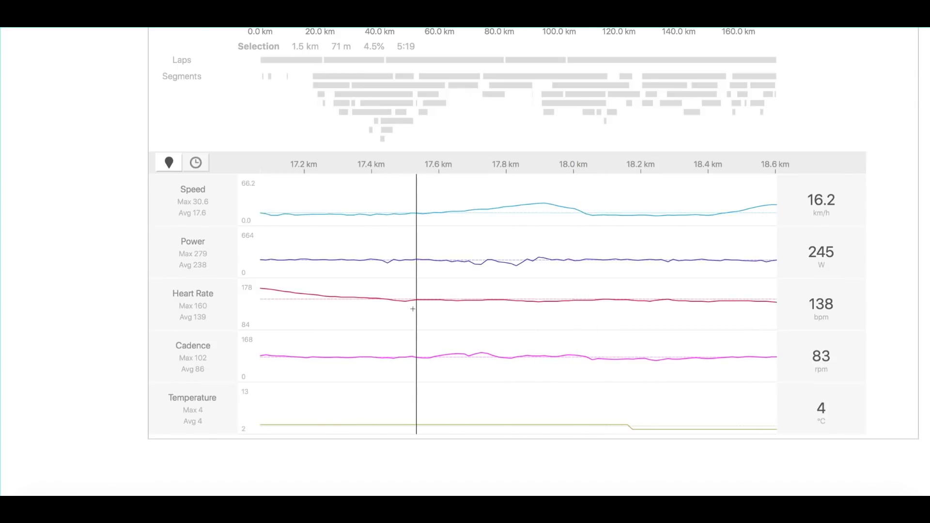
left_click(385, 309)
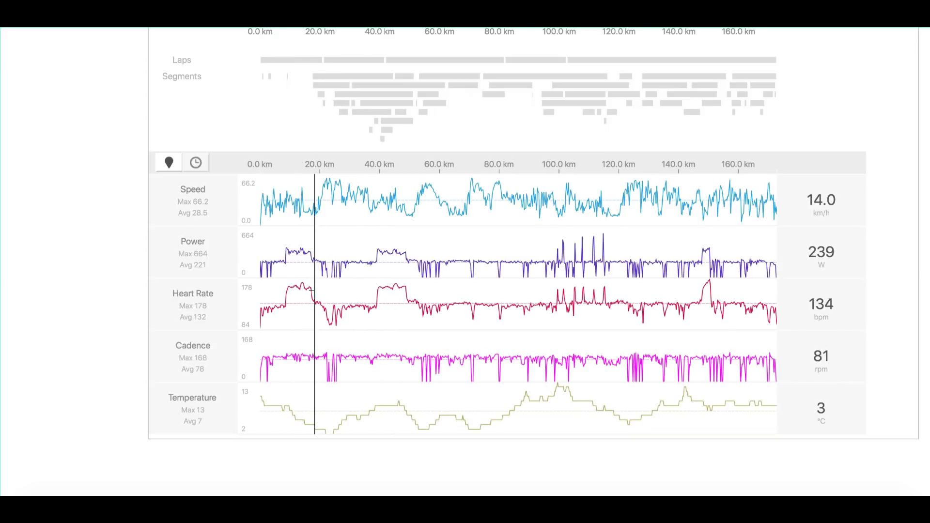
left_click_drag(313, 290, 284, 291)
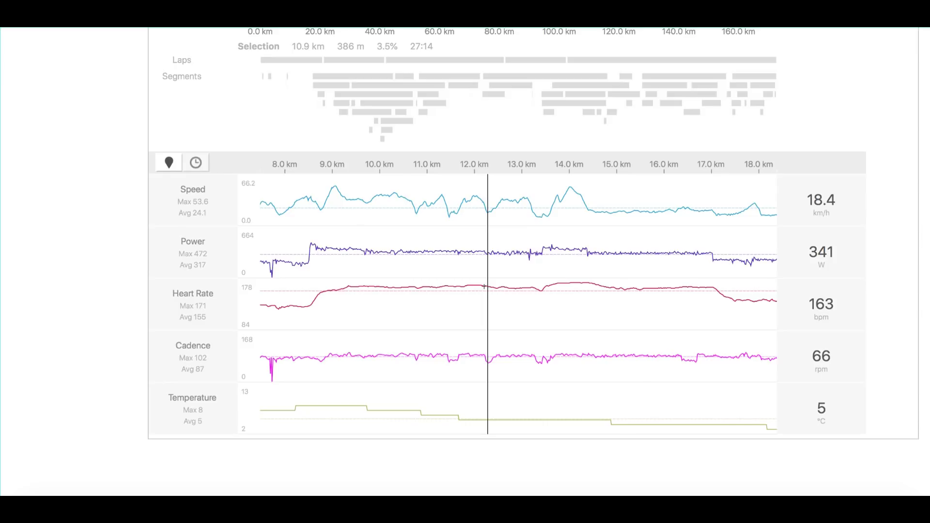
left_click(486, 290)
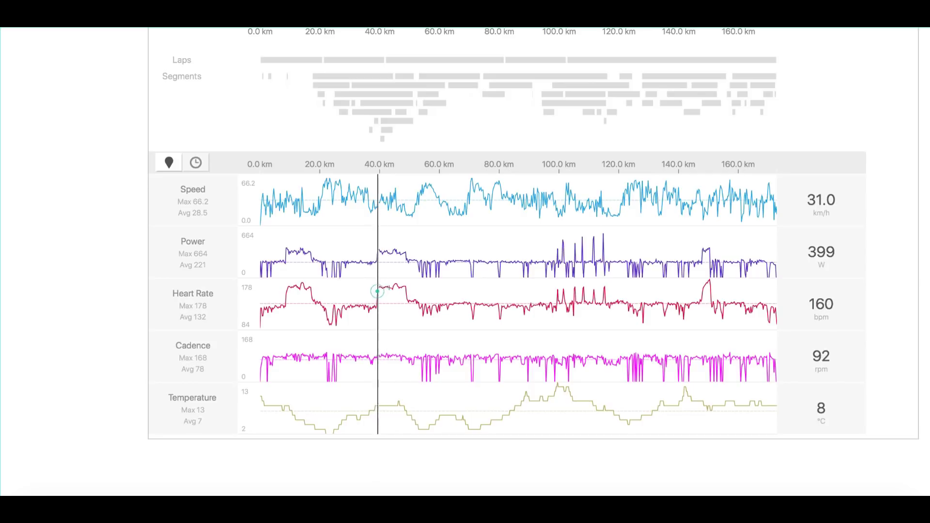
left_click_drag(378, 289, 405, 286)
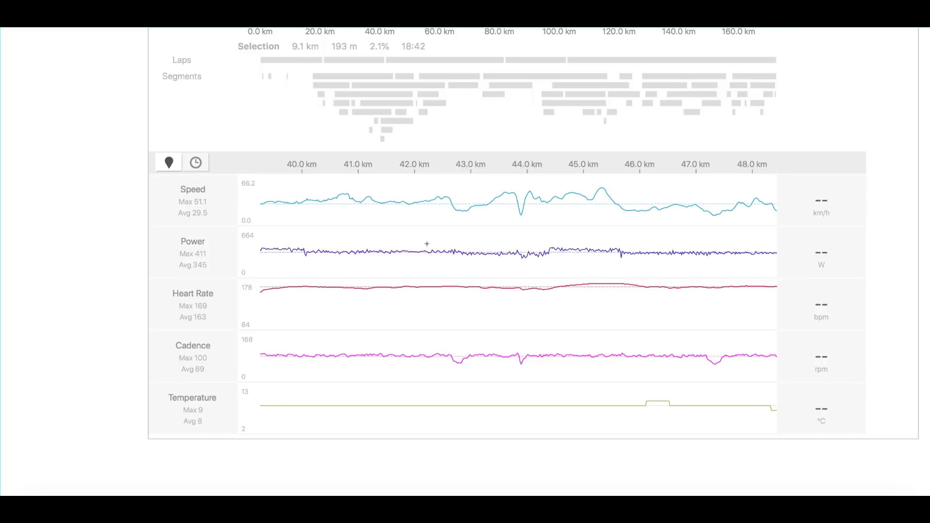
left_click(596, 256)
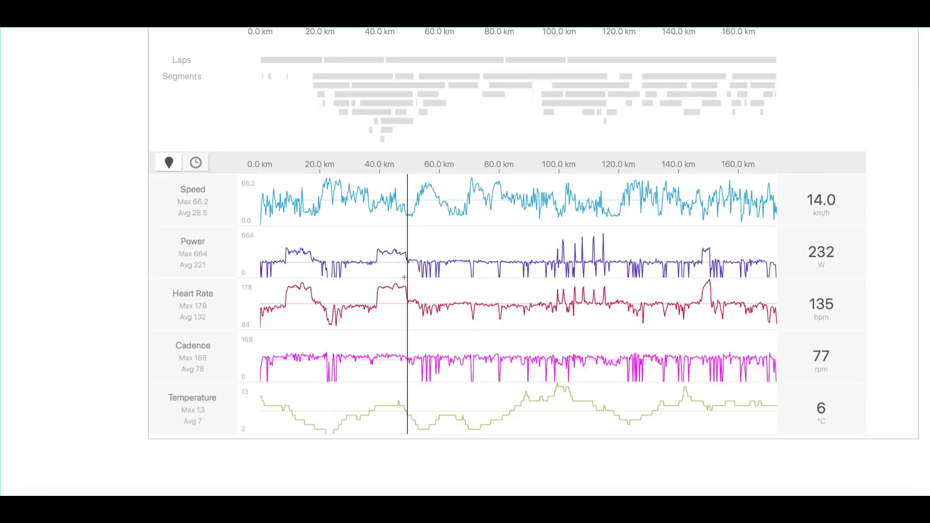
left_click_drag(404, 277, 549, 271)
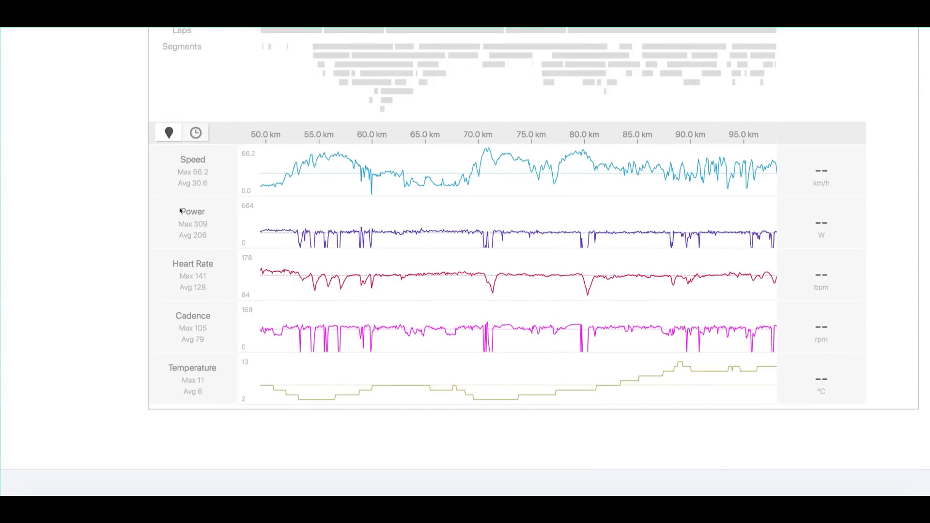
Zoom from 100–116 km onto the 596 W surge near 99.4 km, review it, then reset.
left_click(530, 271)
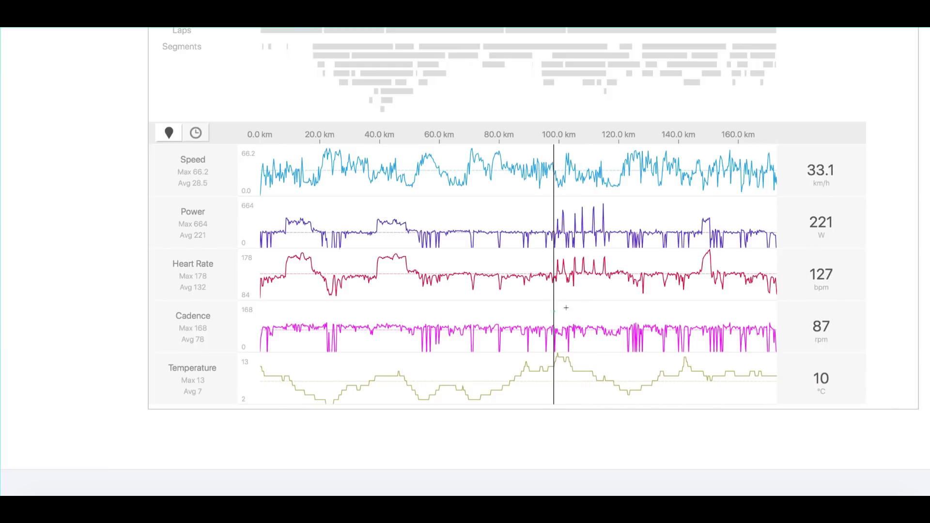
left_click_drag(555, 309, 606, 310)
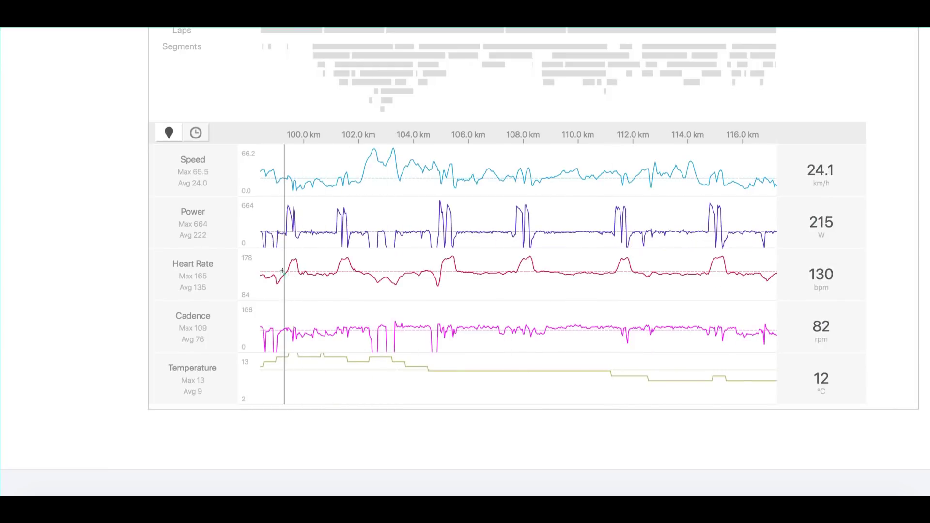
left_click_drag(284, 270, 297, 270)
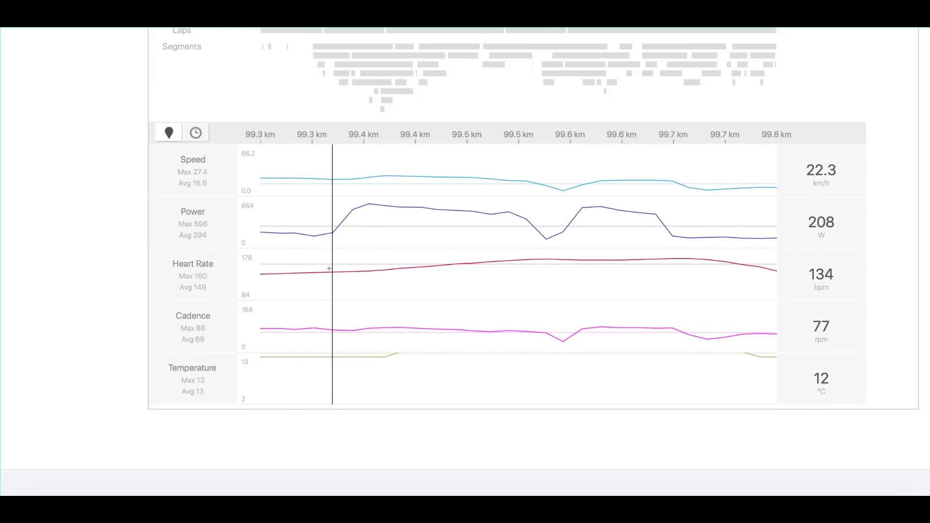
scroll(329, 268, "up", 1)
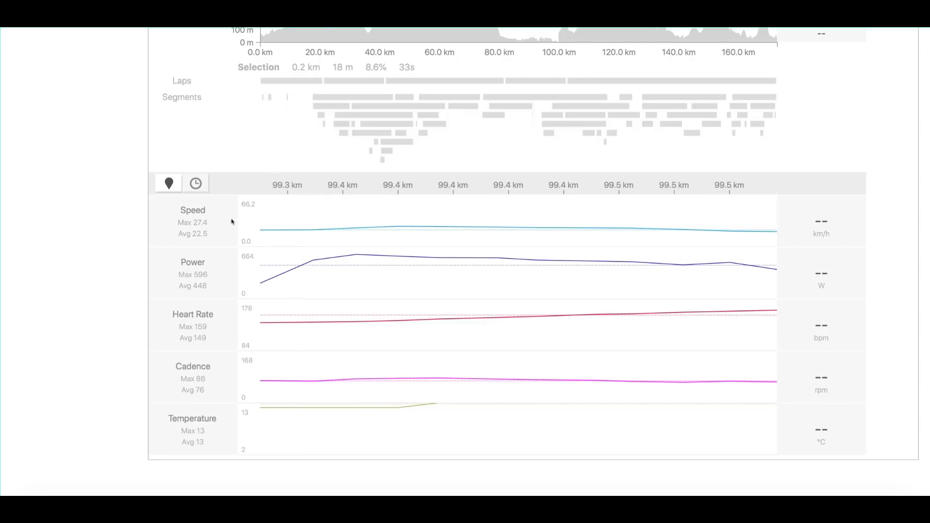
scroll(231, 221, "up", 3)
scroll(195, 330, "down", 3)
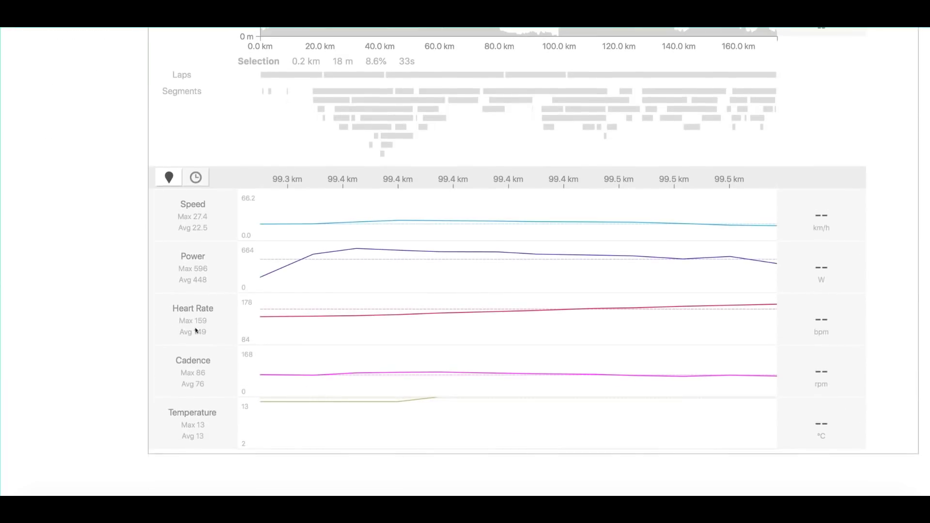
scroll(184, 385, "down", 1)
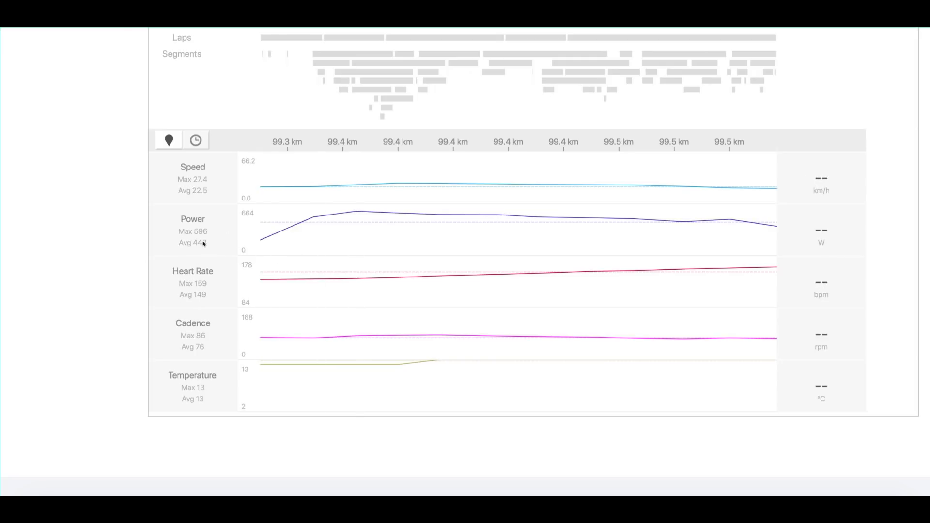
scroll(375, 245, "up", 1)
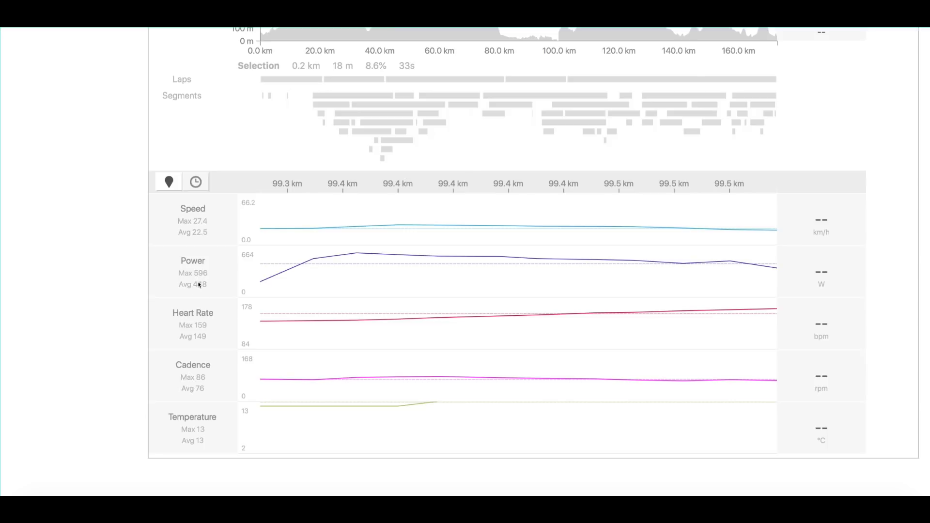
left_click(353, 306)
Zoom into 98.4–104.1 then 99.8–101 km, reset, then 100–106 narrowed to 102–104.9 km.
left_click_drag(555, 308, 571, 308)
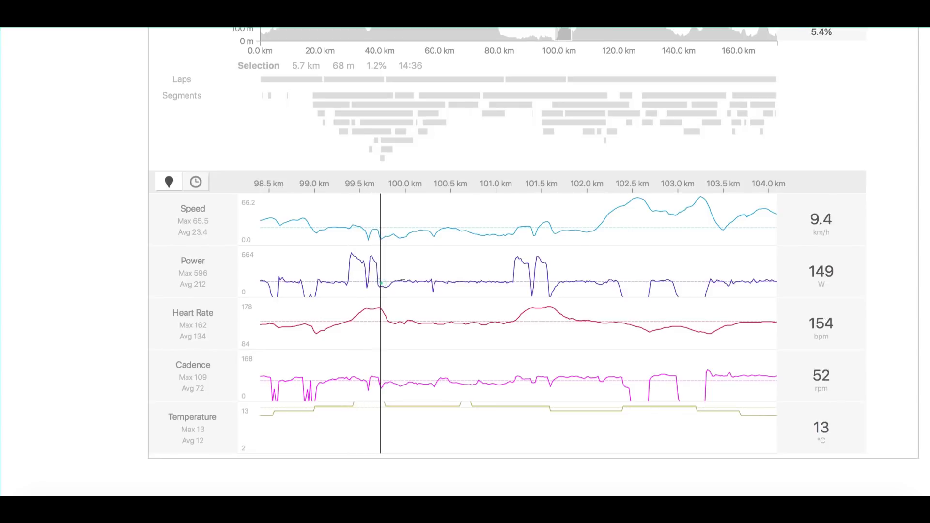
left_click_drag(382, 280, 509, 281)
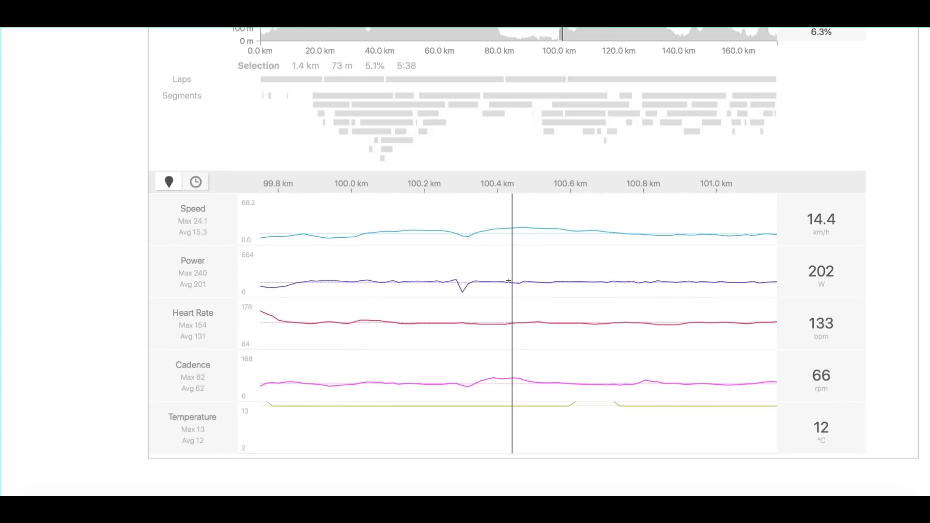
left_click(511, 286)
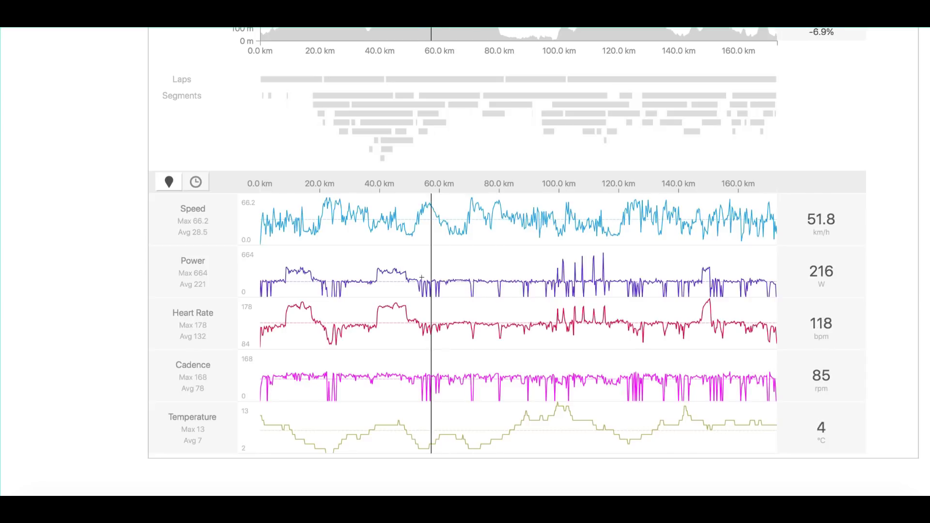
left_click_drag(555, 286, 577, 286)
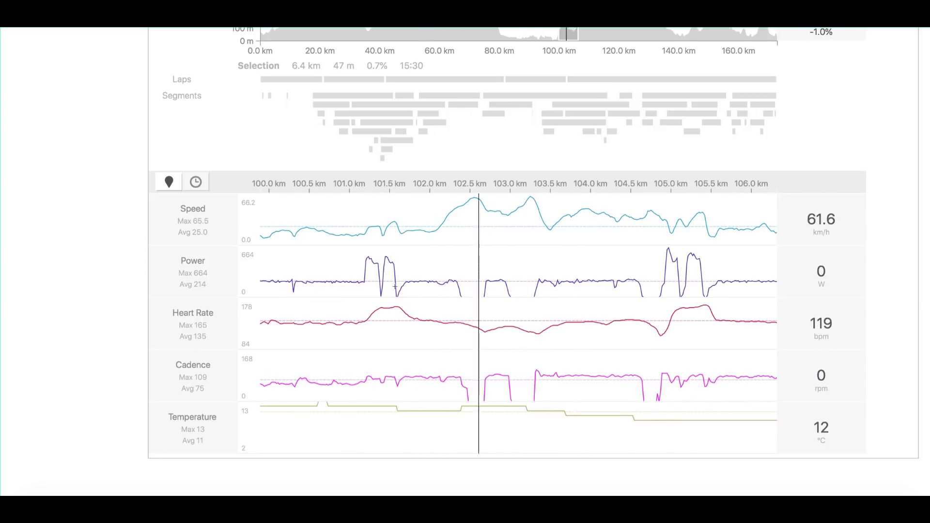
left_click_drag(395, 288, 656, 291)
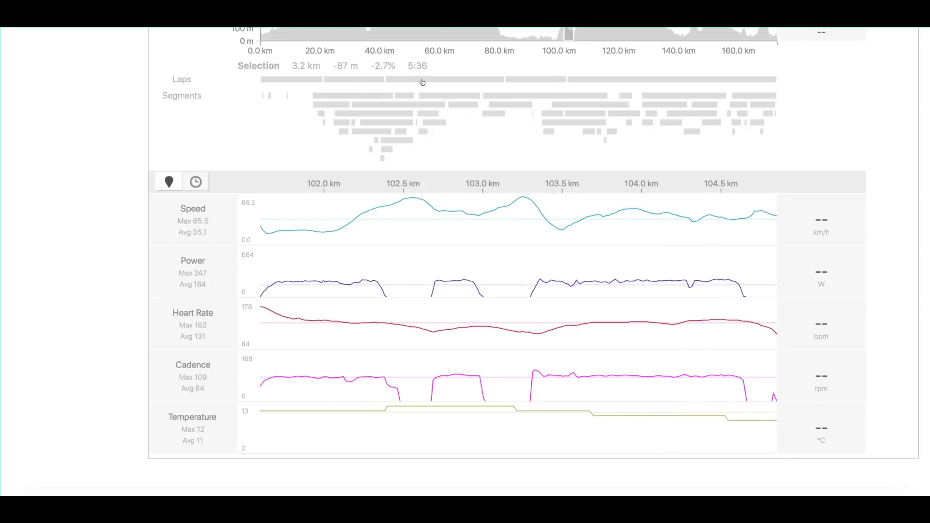
left_click(495, 279)
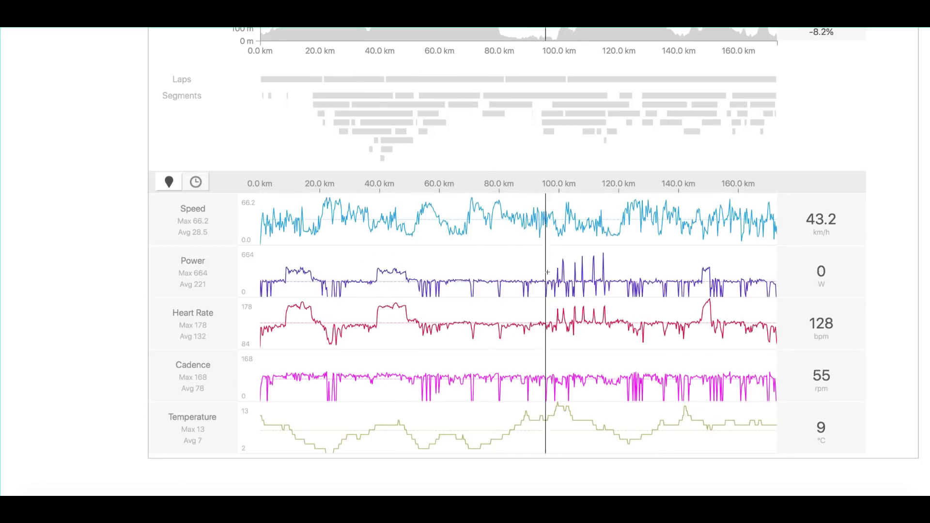
Zoom into roughly 98–116 km, then return the charts to the full ride.
left_click_drag(553, 274, 609, 273)
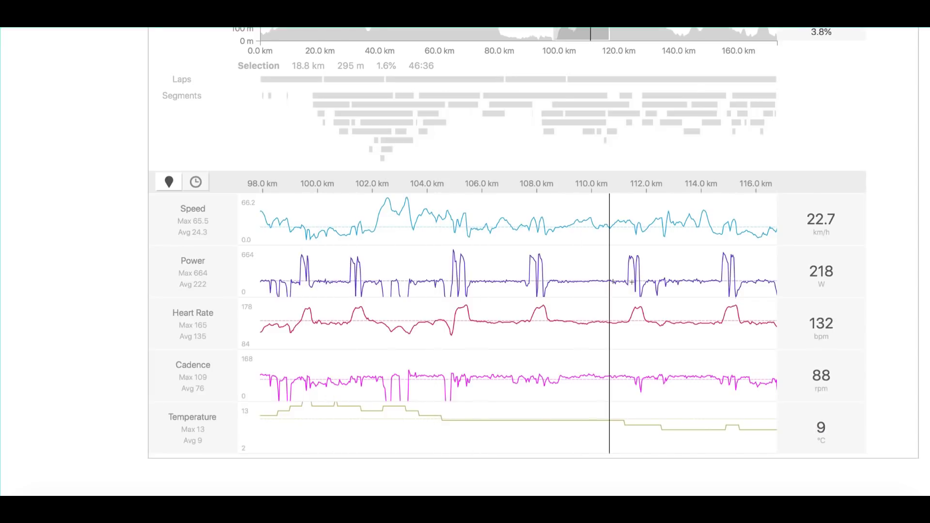
left_click(593, 289)
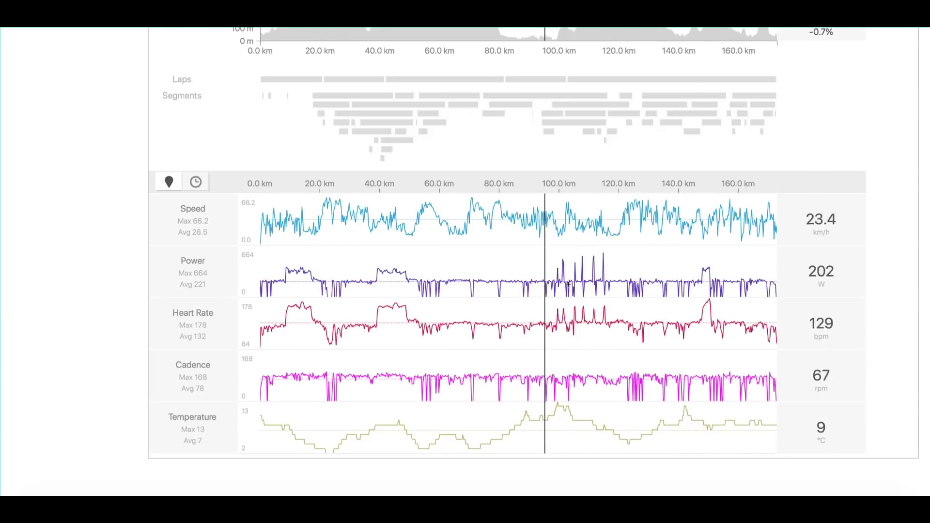
scroll(609, 287, "up", 1)
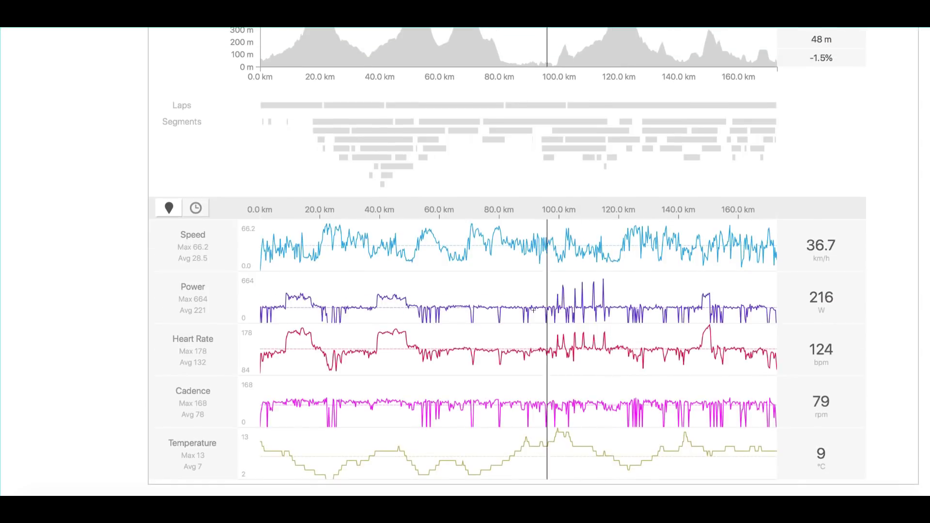
Bring the elevation profile into view, zoom into 118–147 km, then clear the selection.
scroll(540, 315, "up", 2)
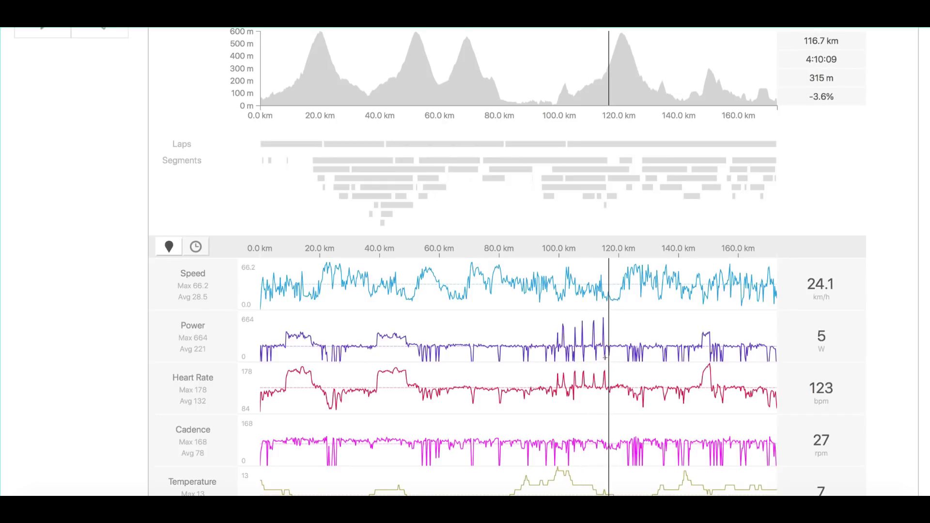
left_click_drag(609, 357, 696, 349)
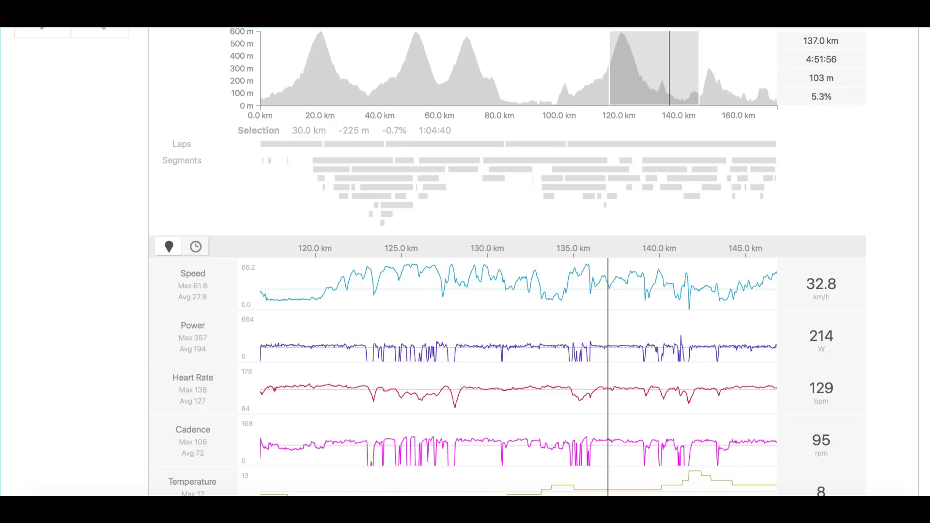
left_click(694, 402)
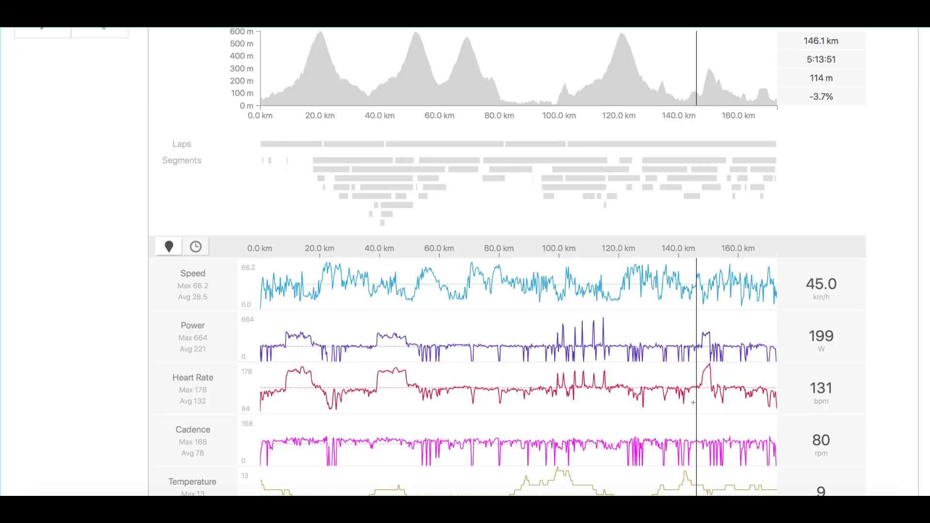
Select the Rhigos top section and zoom into its 147.7–150.4 km climb, then reset.
mouse_move(706, 185)
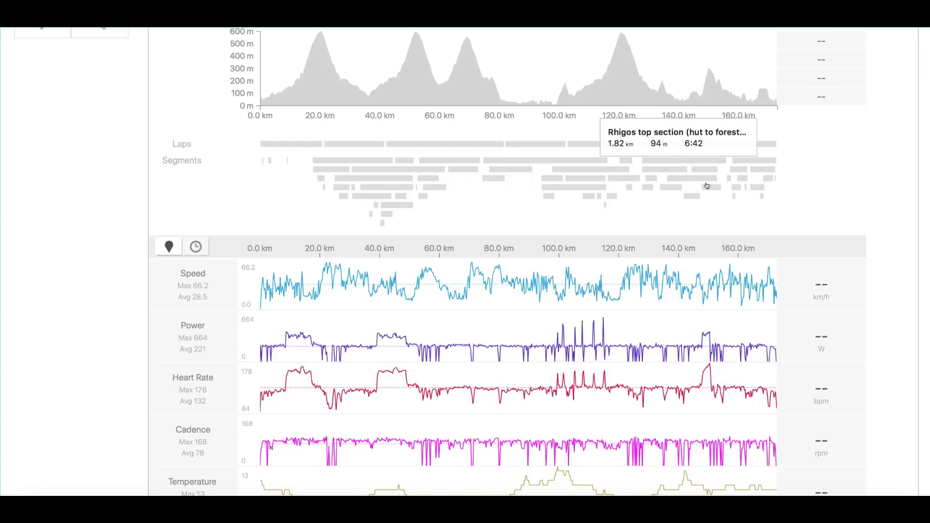
left_click(709, 187)
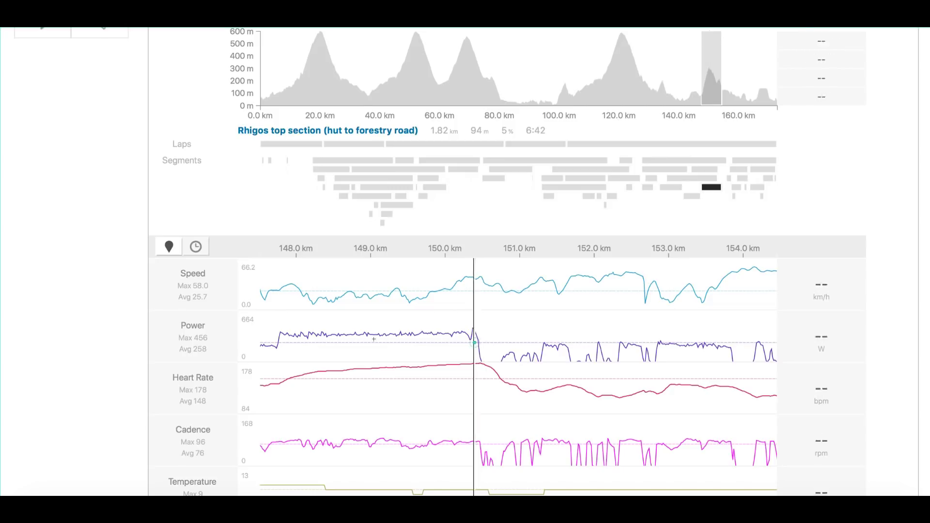
left_click_drag(374, 340, 276, 342)
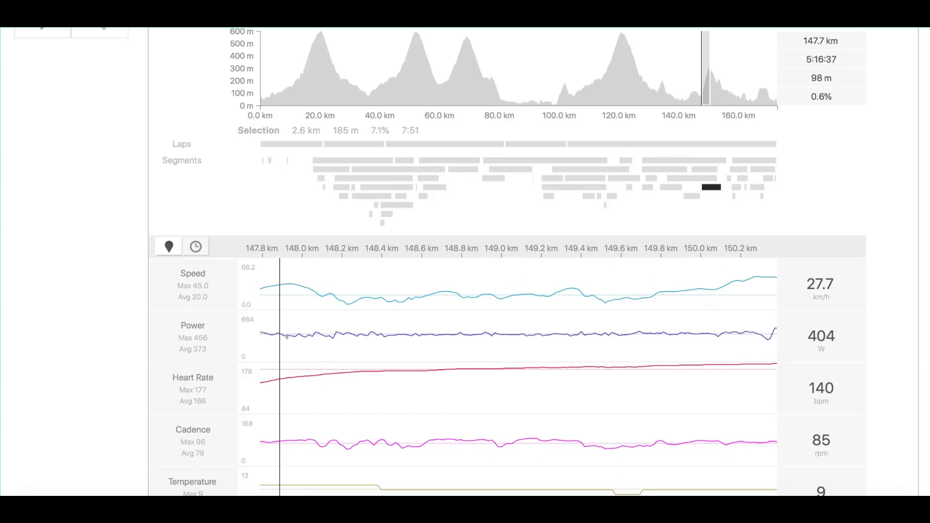
mouse_move(712, 143)
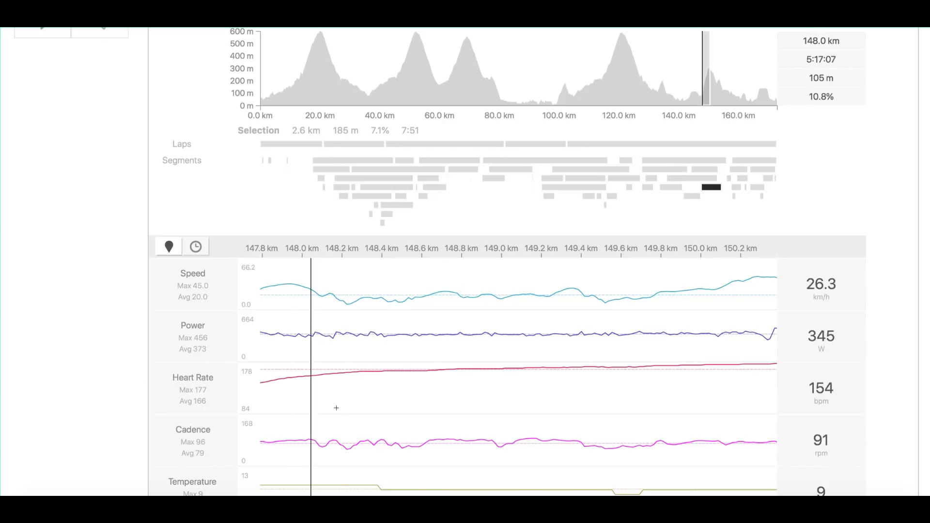
scroll(405, 415, "down", 1)
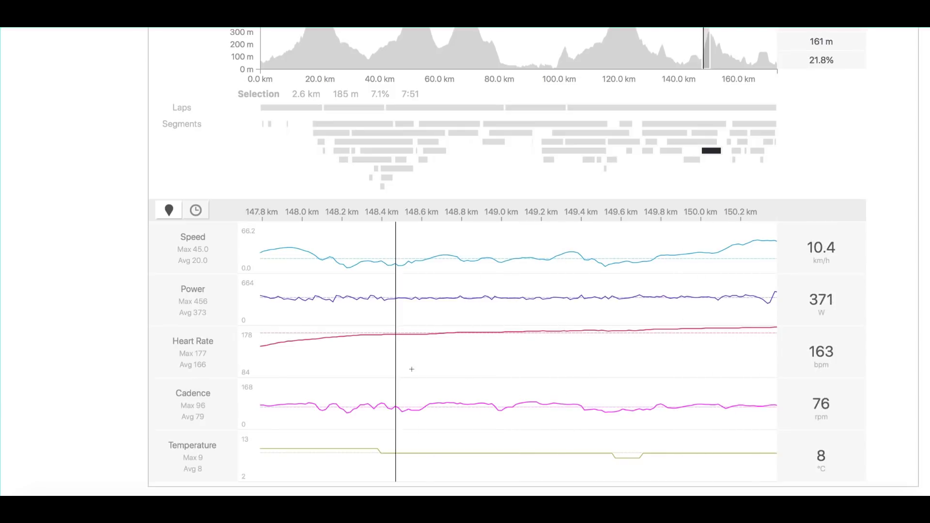
left_click(496, 383)
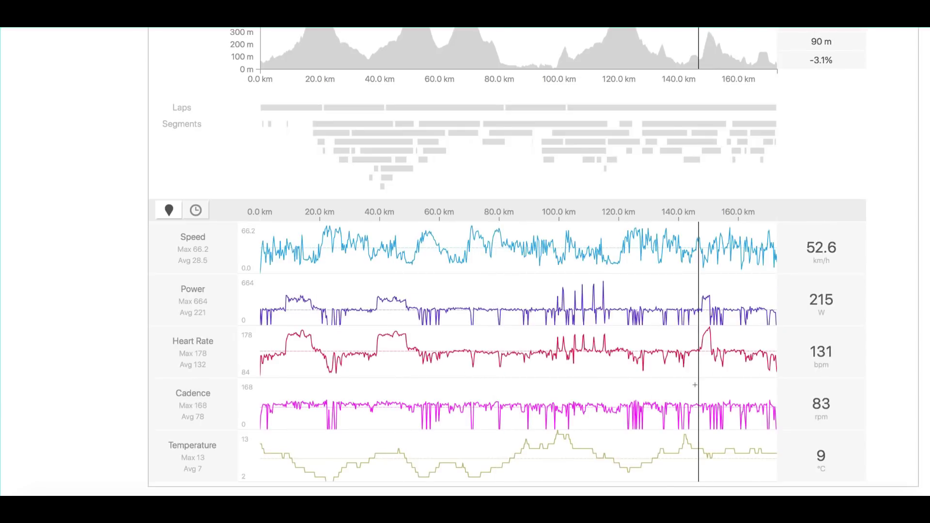